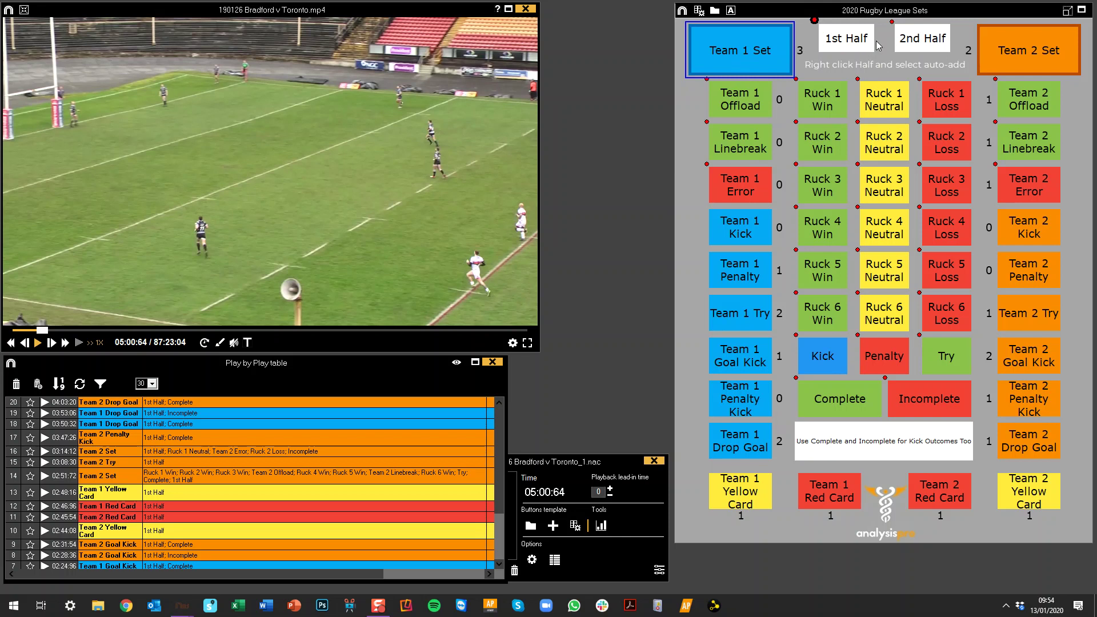
Step: Make 1st Half the auto-add descriptor, after briefly activating and deactivating auto-add on 2nd Half
right_click(846, 39)
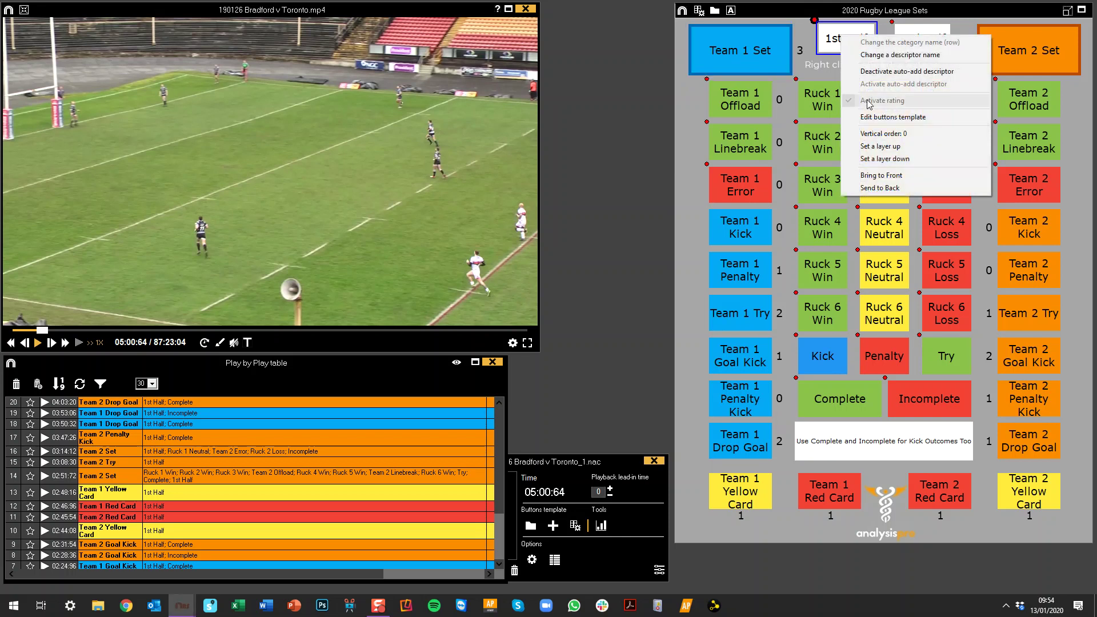
click(869, 70)
right_click(913, 37)
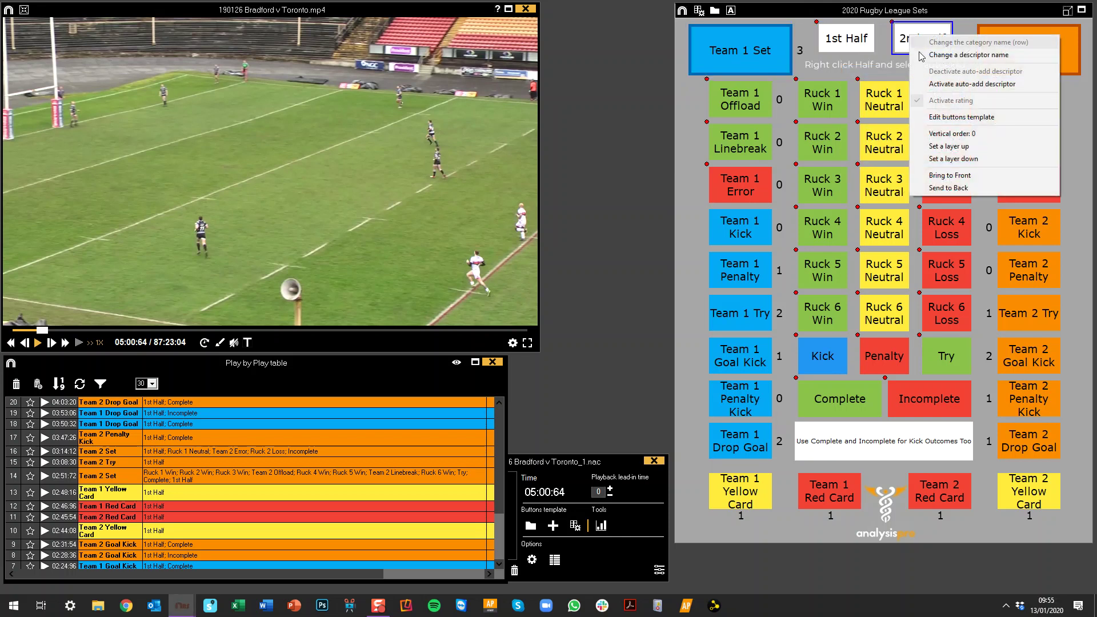
click(960, 83)
right_click(919, 41)
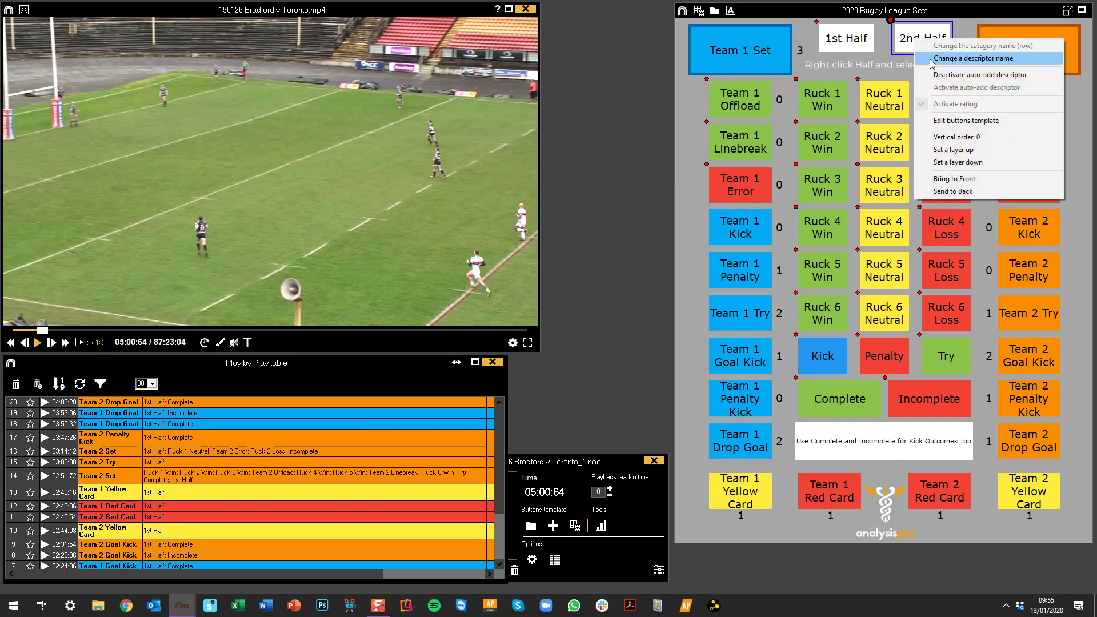
click(959, 74)
right_click(846, 41)
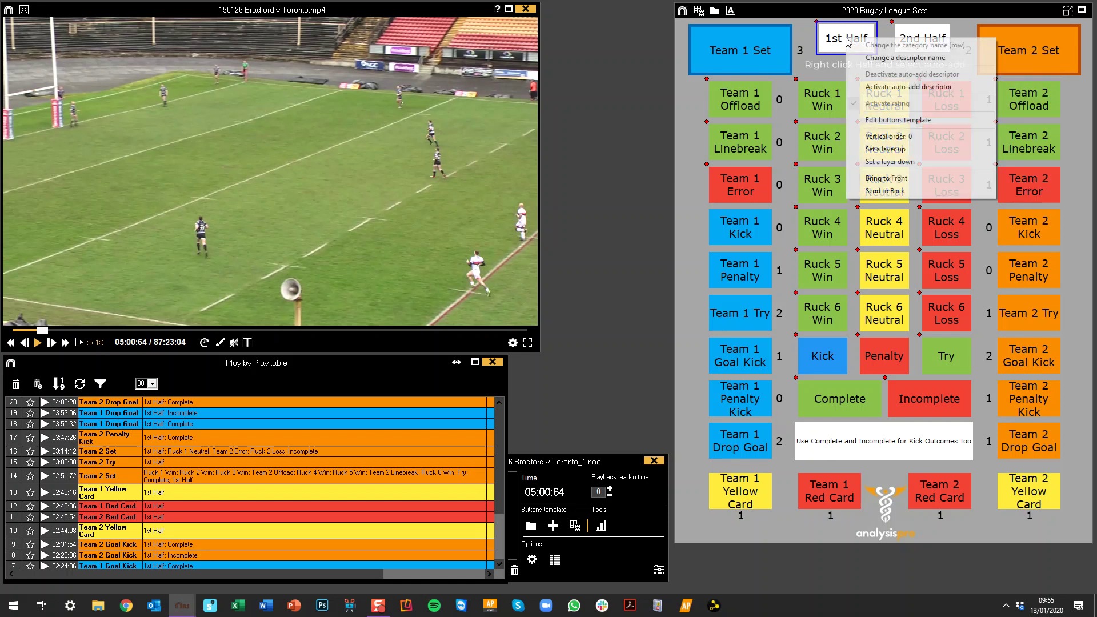
click(903, 87)
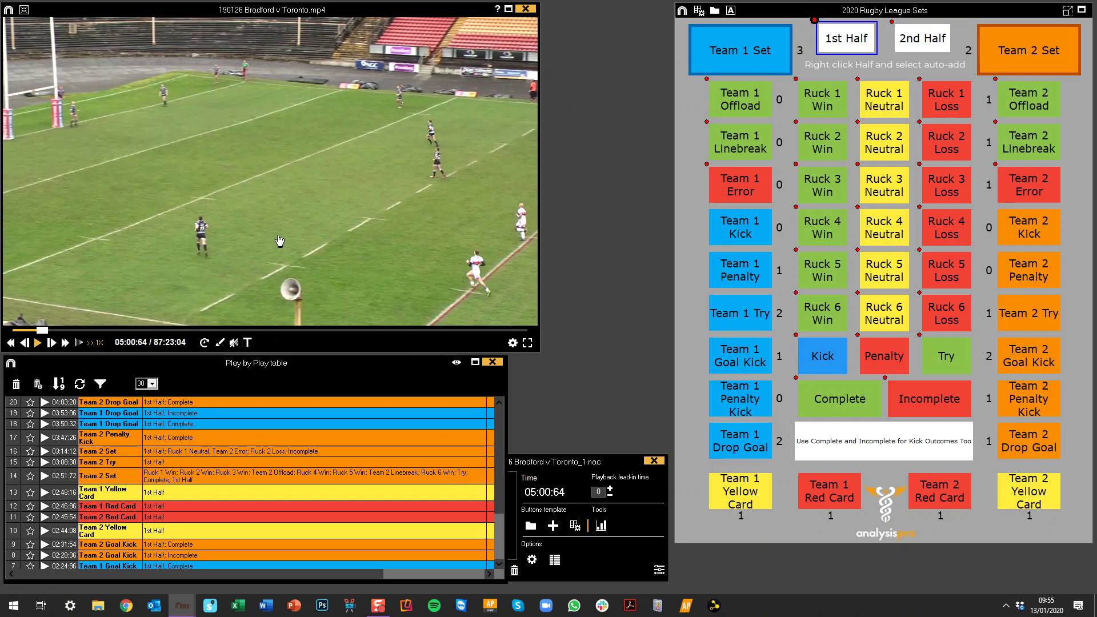
Step: Play the match and start a Team 1 set with Rucks 1–5 (win, neutral, win, neutral, win) and an error
key(space)
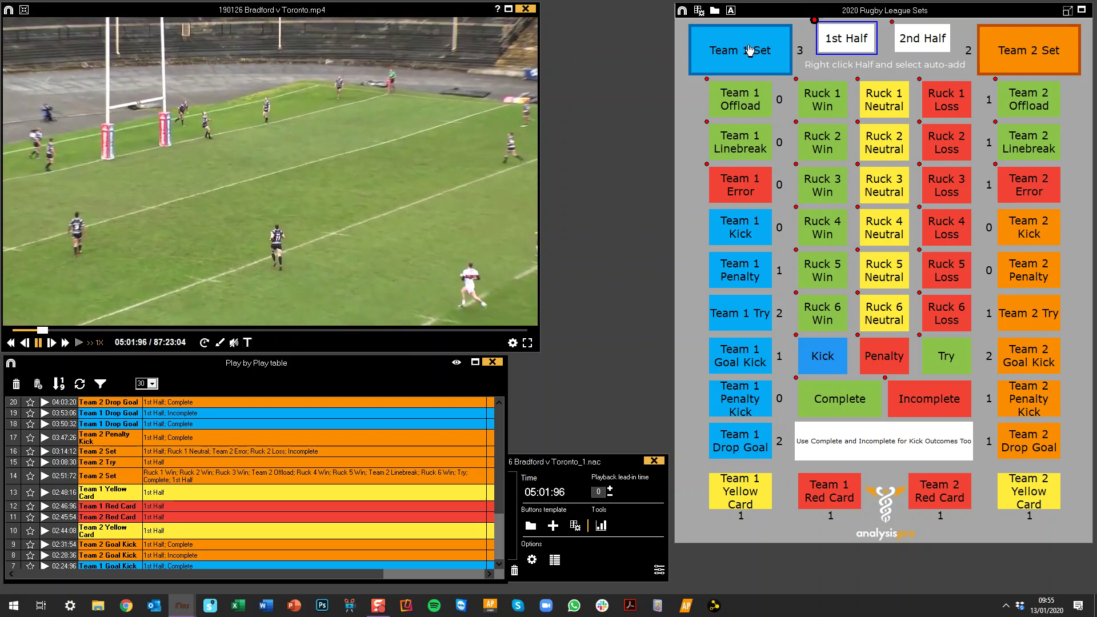
click(757, 57)
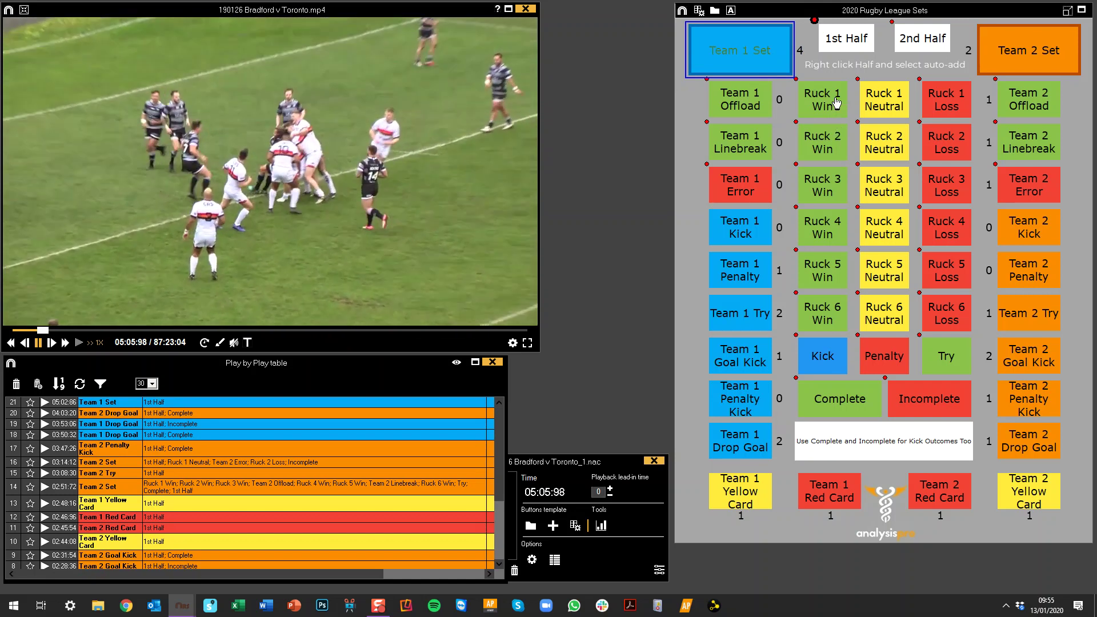
click(835, 112)
click(891, 147)
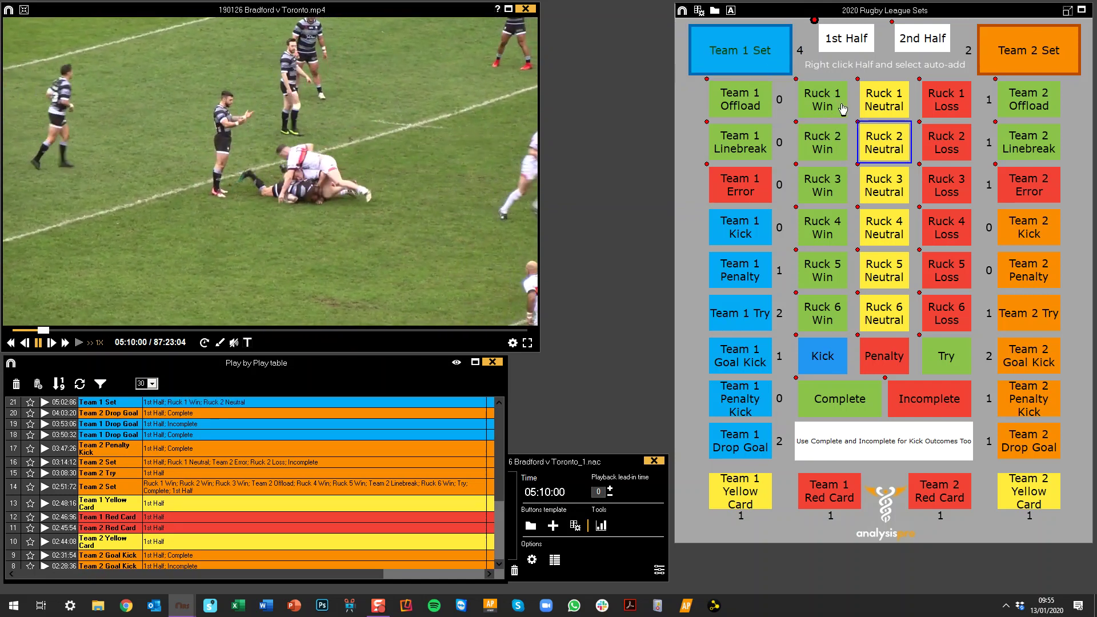
click(825, 188)
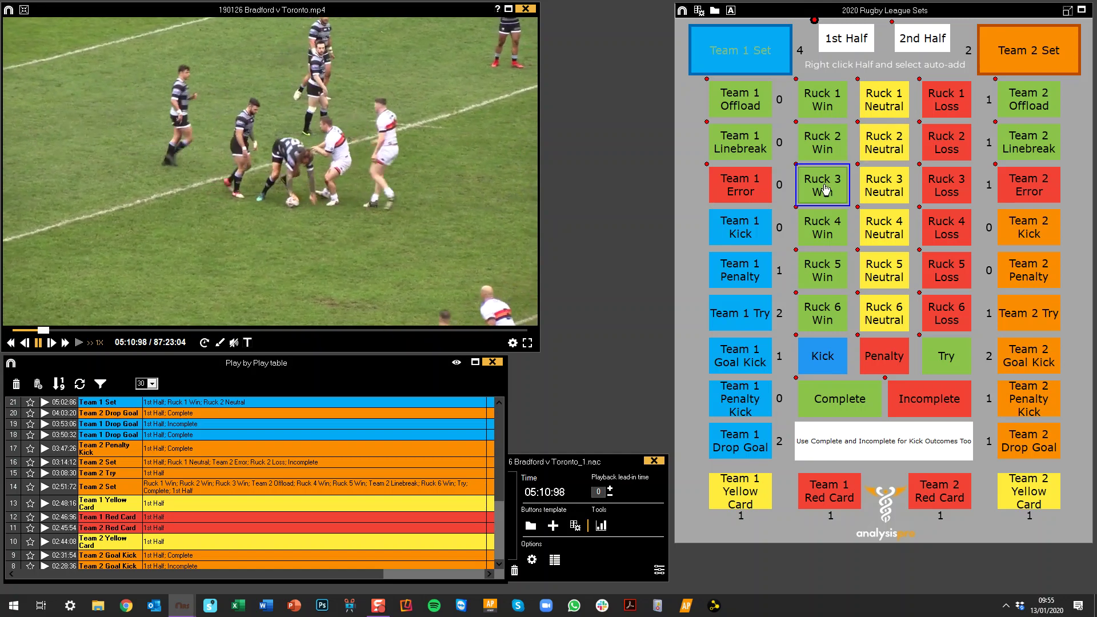
click(892, 238)
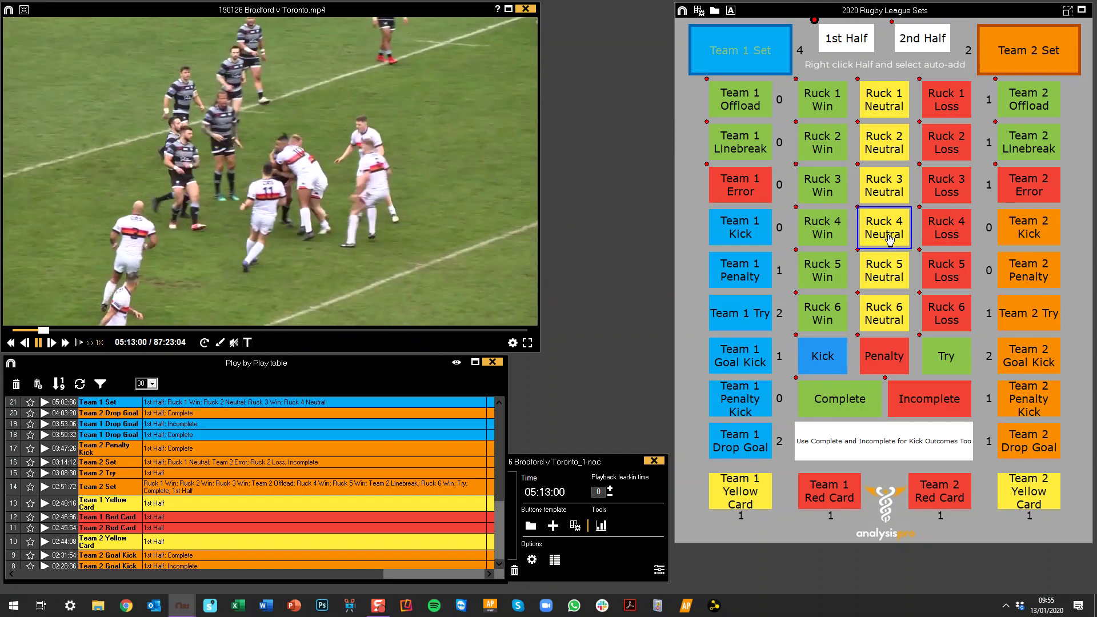
click(763, 193)
click(832, 278)
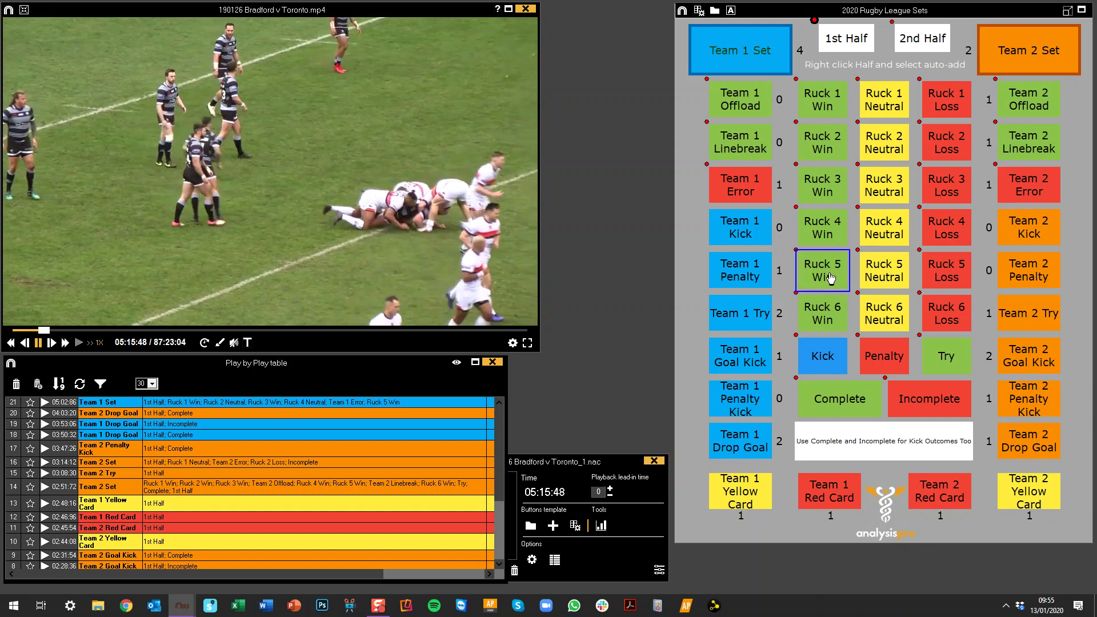
Step: Log a Team 1 linebreak, a Ruck 6 win, Try and Complete outcomes, and a Team 1 Try, then close the set
click(751, 153)
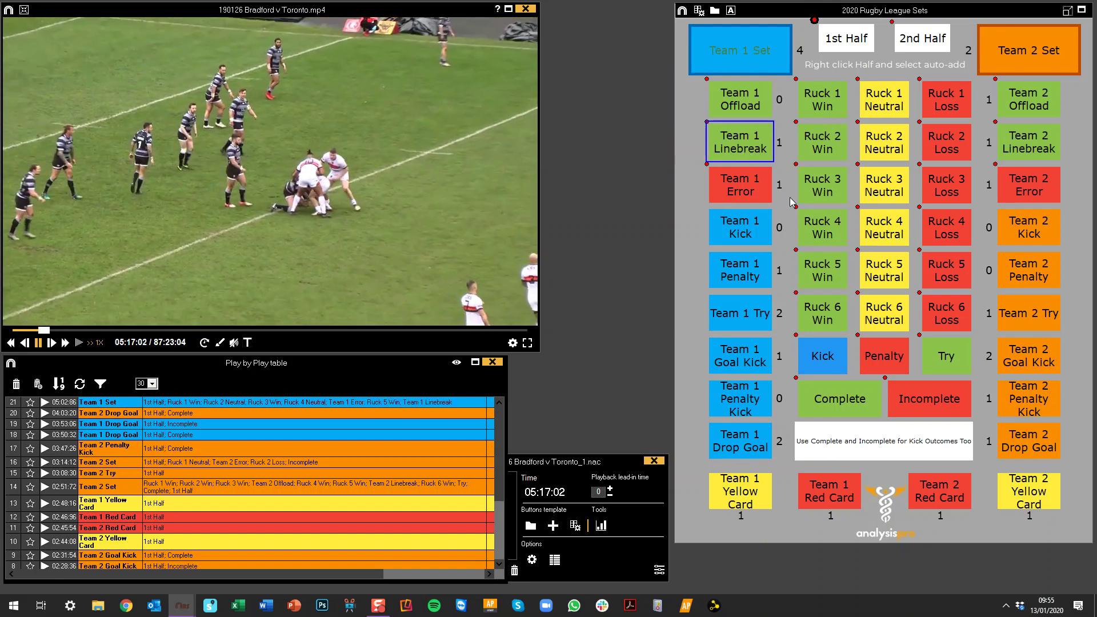
click(824, 322)
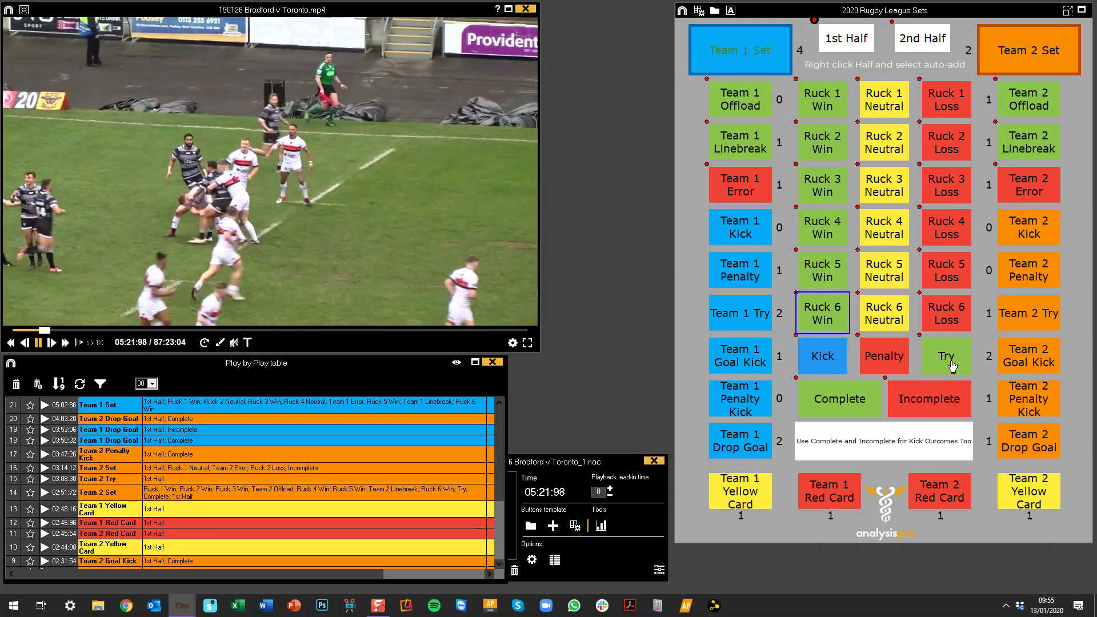
click(963, 361)
click(850, 403)
click(752, 308)
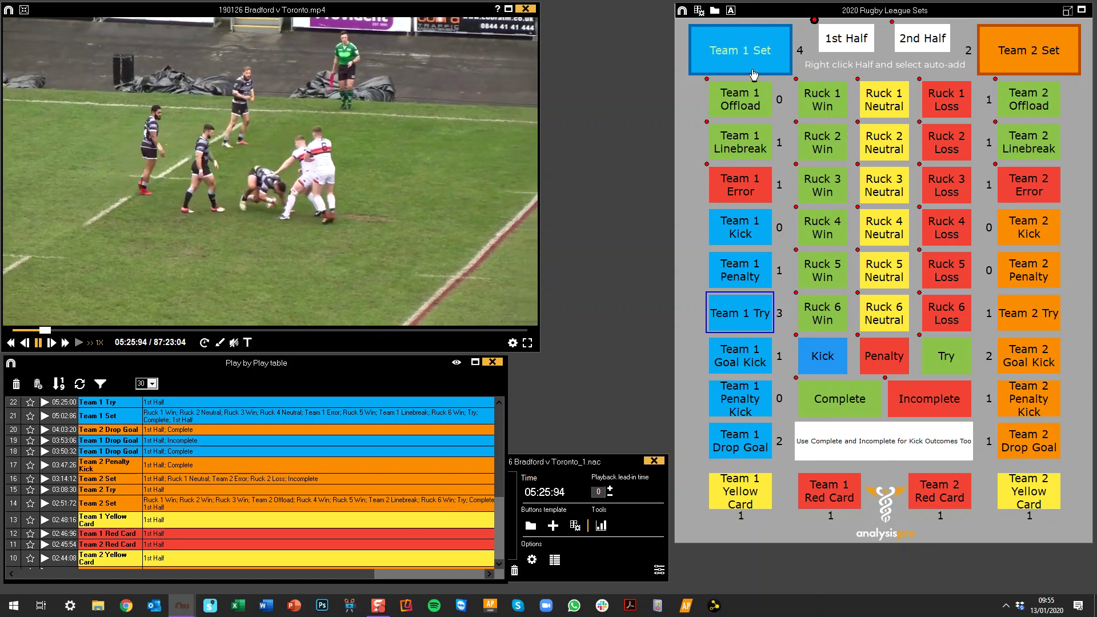
click(755, 53)
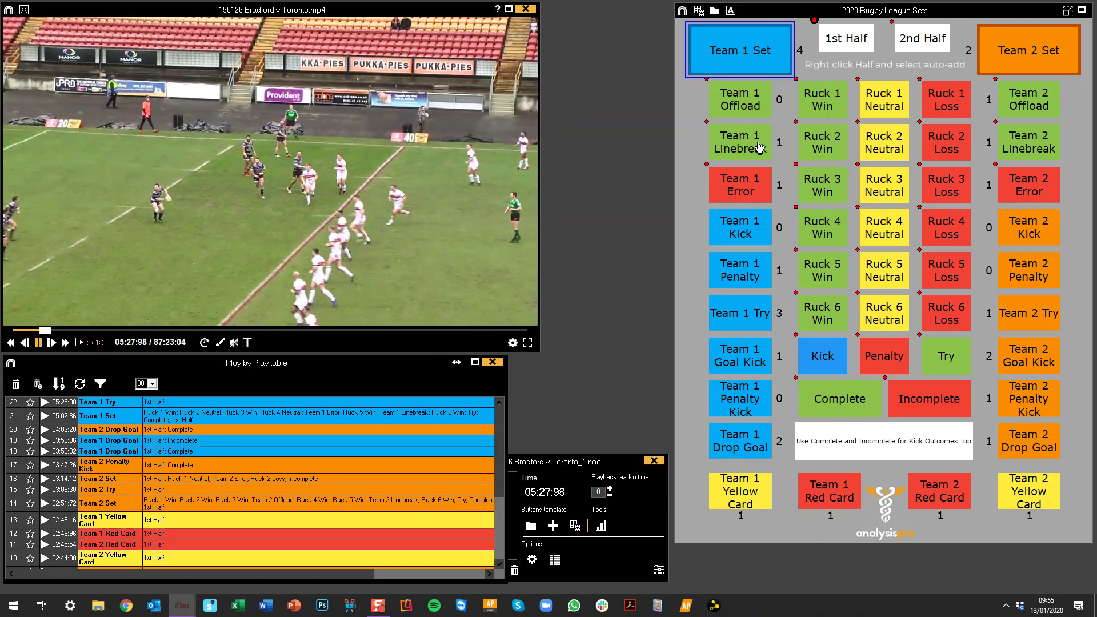
Step: Code a Team 2 set: Ruck 1 neutral, Rucks 2–3 lost, error, Penalty, Incomplete, Team 2 Penalty; pause
click(1035, 50)
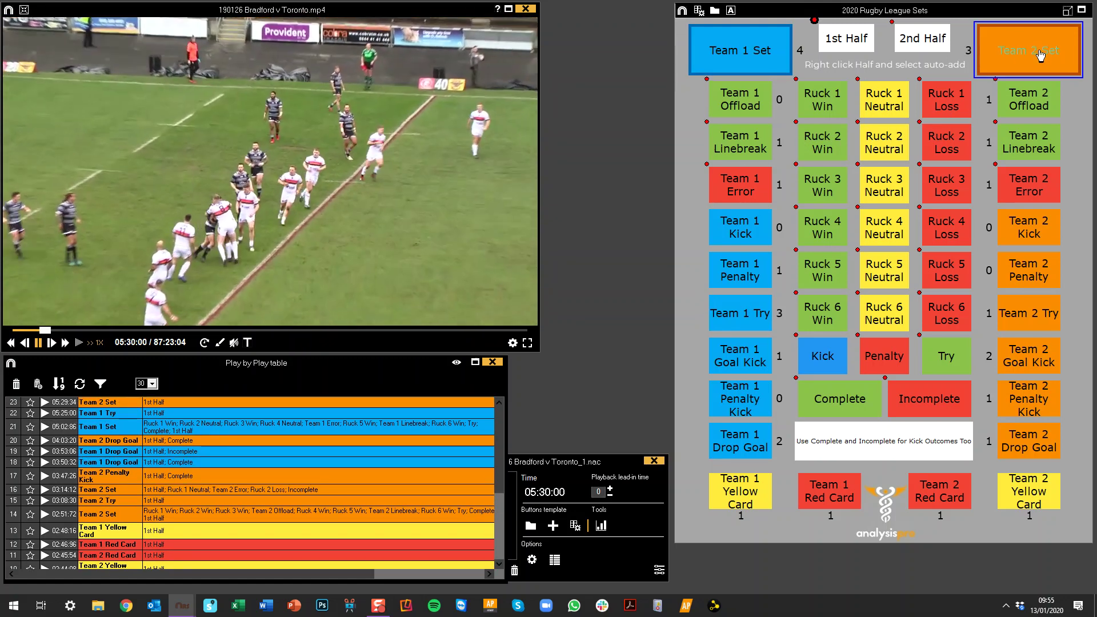
click(887, 106)
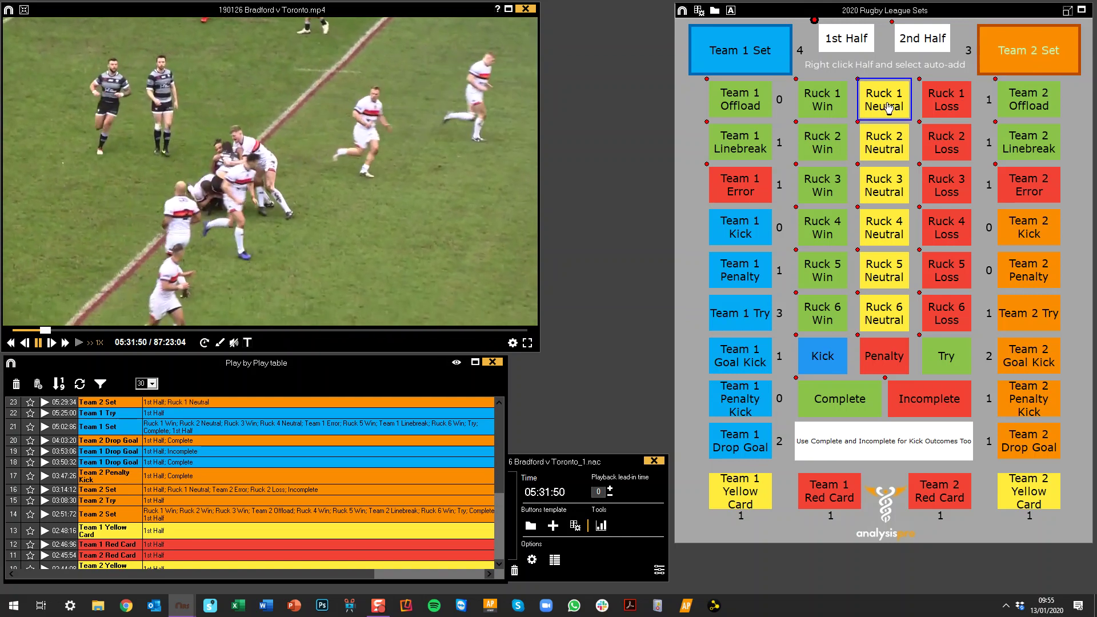
click(946, 146)
click(958, 191)
click(1020, 186)
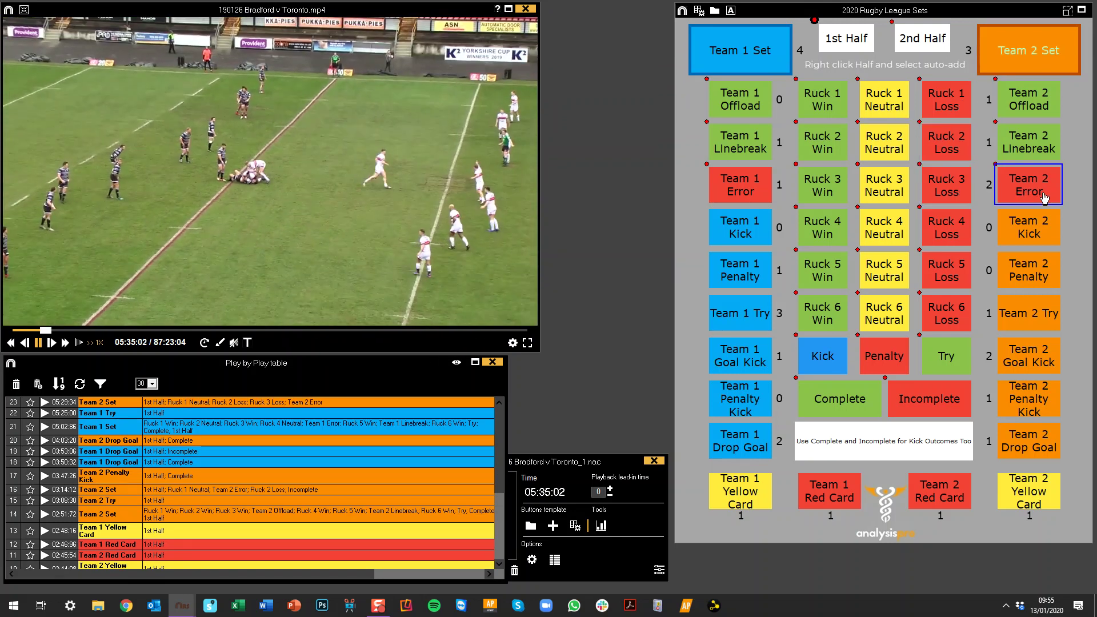
click(880, 363)
click(926, 400)
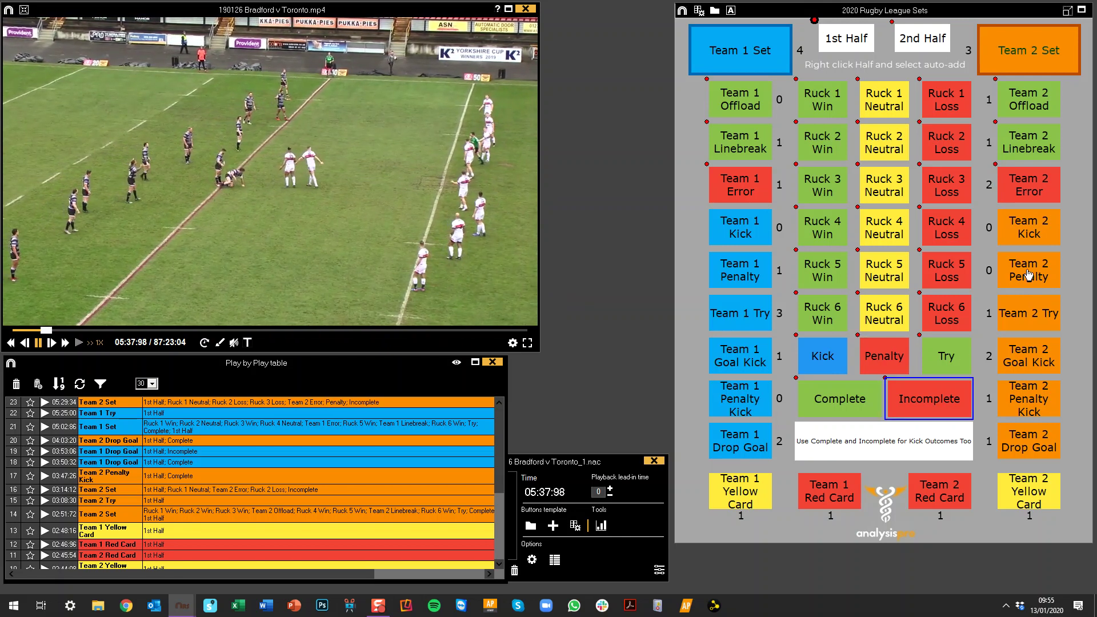
click(1026, 278)
click(1030, 54)
key(space)
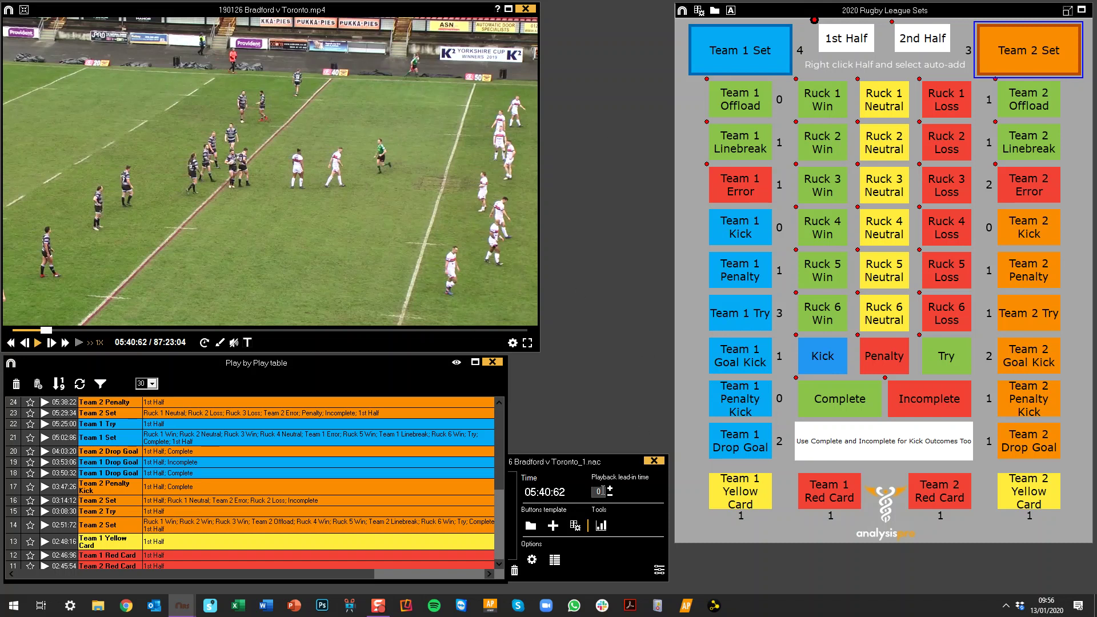
Step: Open the Rugby League 2020 dashboard from the charts and reposition its window
click(602, 526)
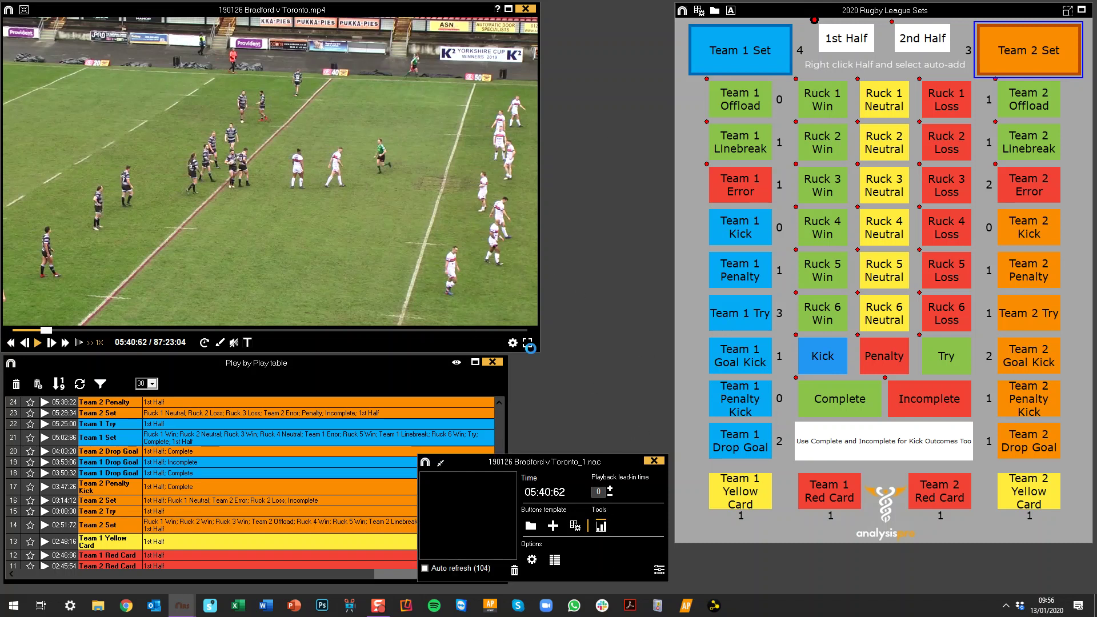
click(386, 245)
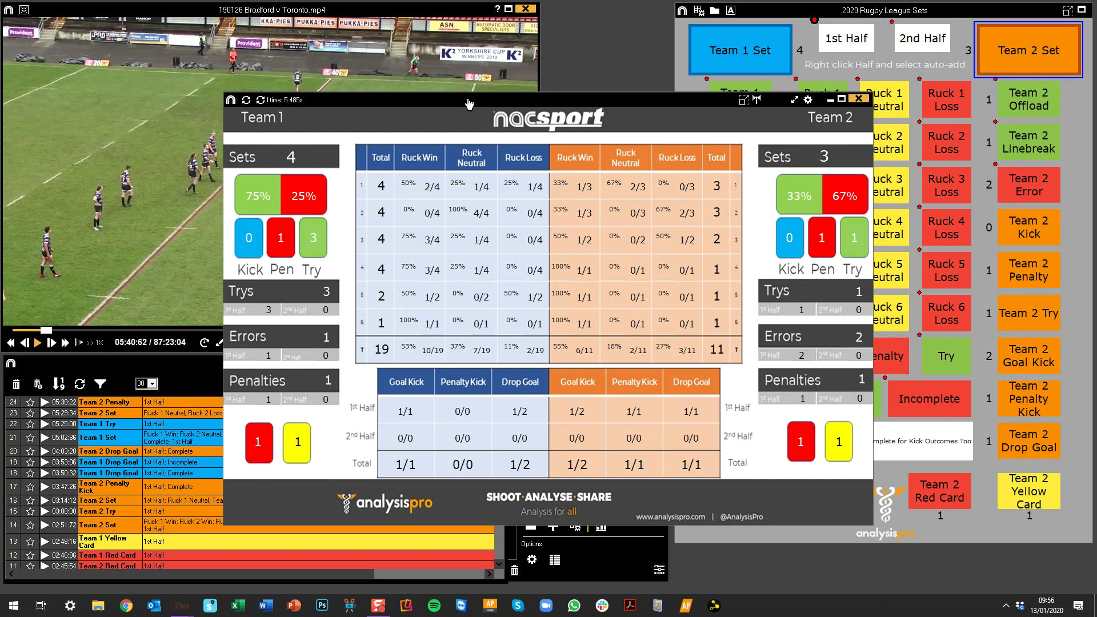
drag(473, 104, 319, 44)
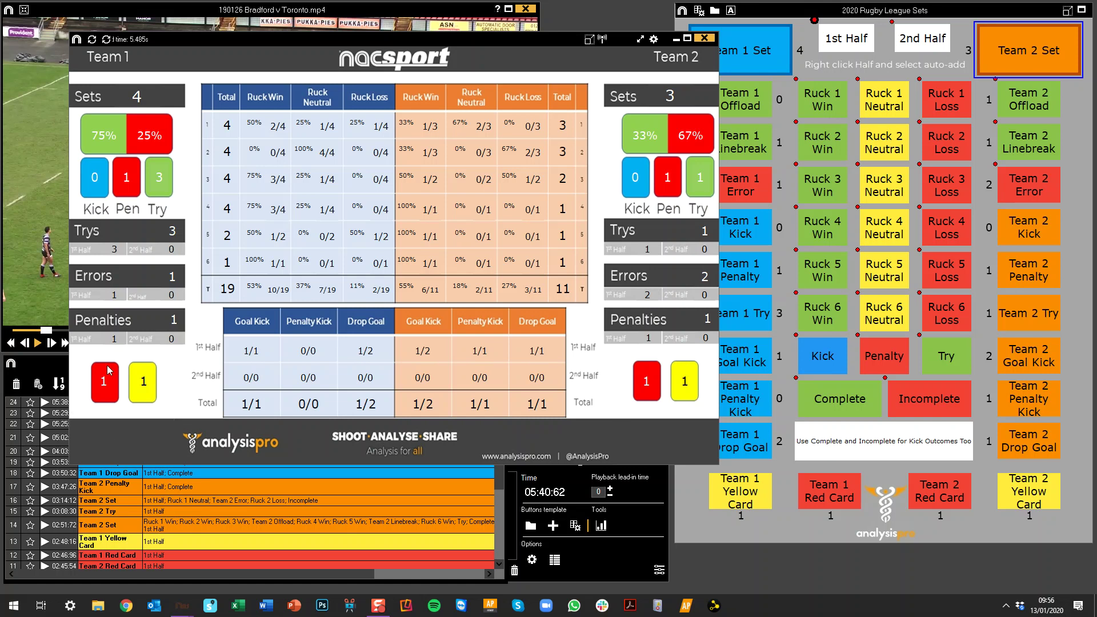
Step: Resume play, code another Team 1 Yellow Card and Team 2 Red Card, and shift the dashboard left
click(33, 274)
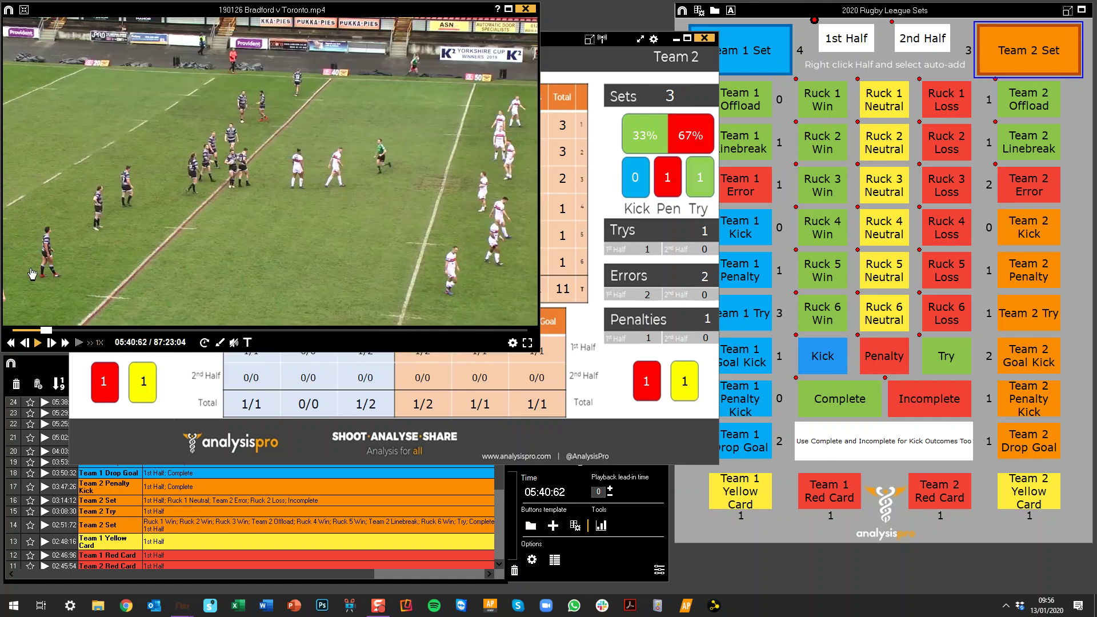
click(740, 492)
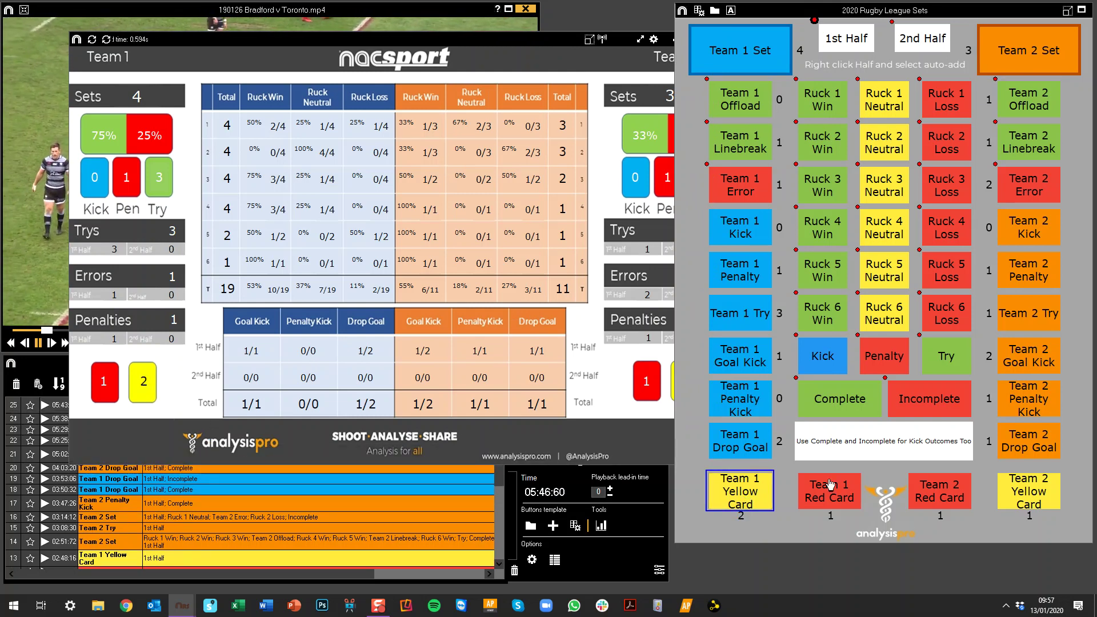
click(940, 492)
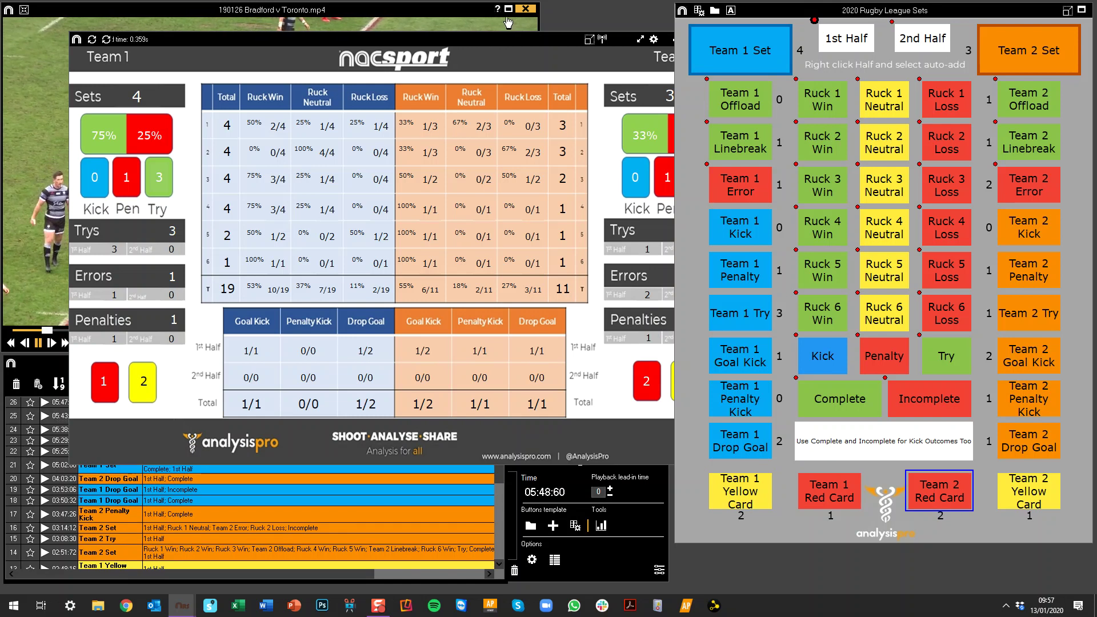
drag(501, 37, 451, 39)
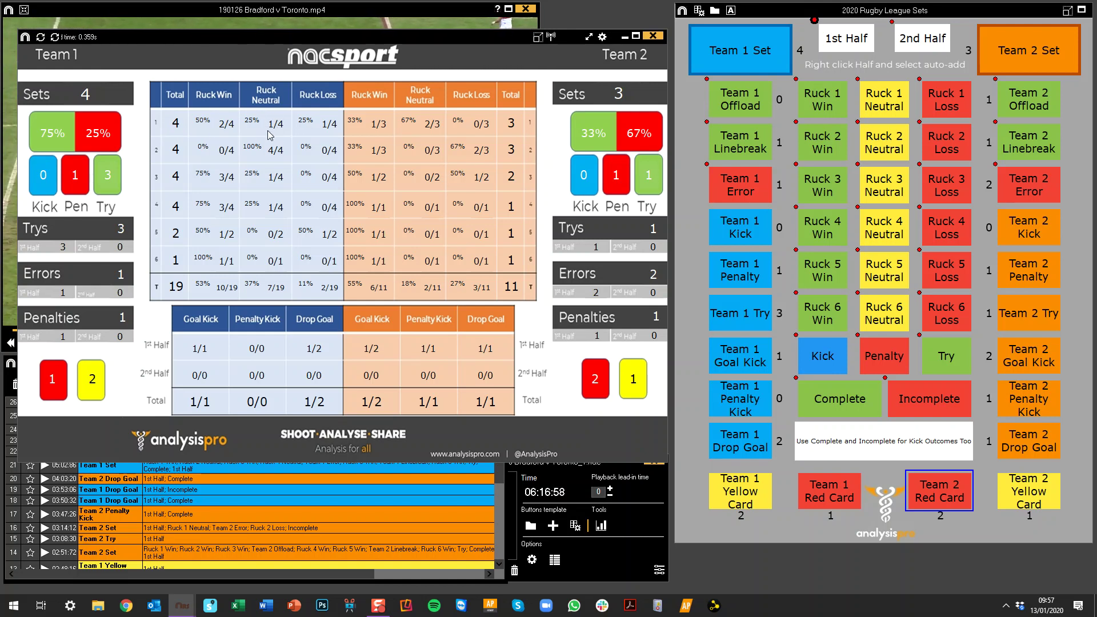
Step: Start a fifth Team 1 set and record wins at Rucks 1 through 6
click(751, 62)
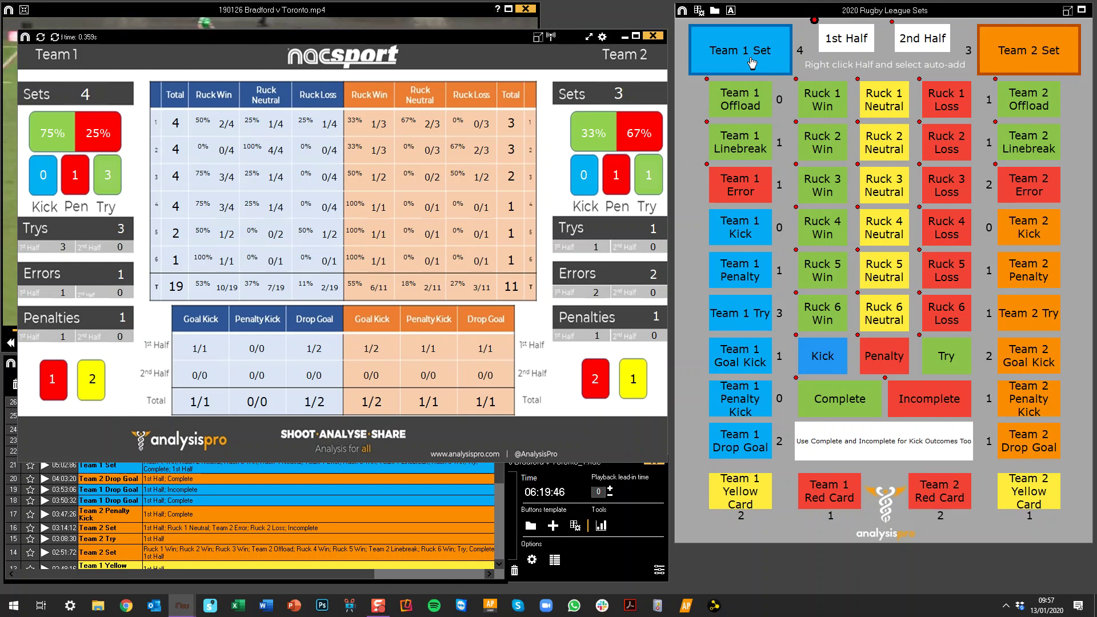
click(833, 104)
click(826, 150)
click(826, 189)
click(826, 233)
click(826, 281)
click(825, 317)
Step: Mark the set Try and Complete, code a Team 1 Try, close the set, and log a completed goal kick
click(946, 358)
click(839, 403)
click(740, 313)
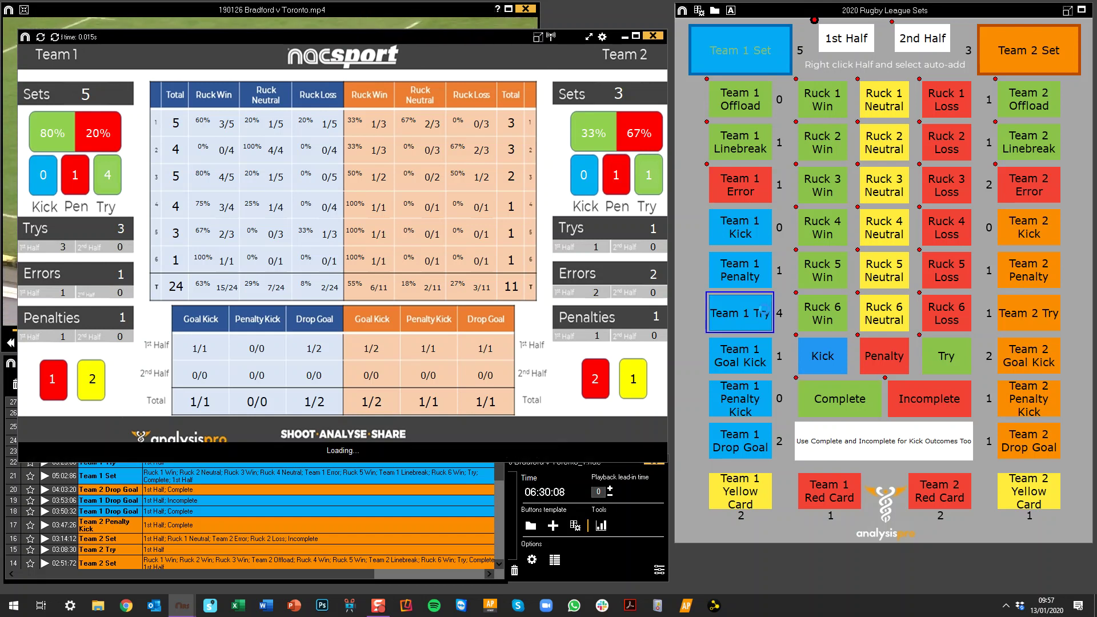
click(764, 68)
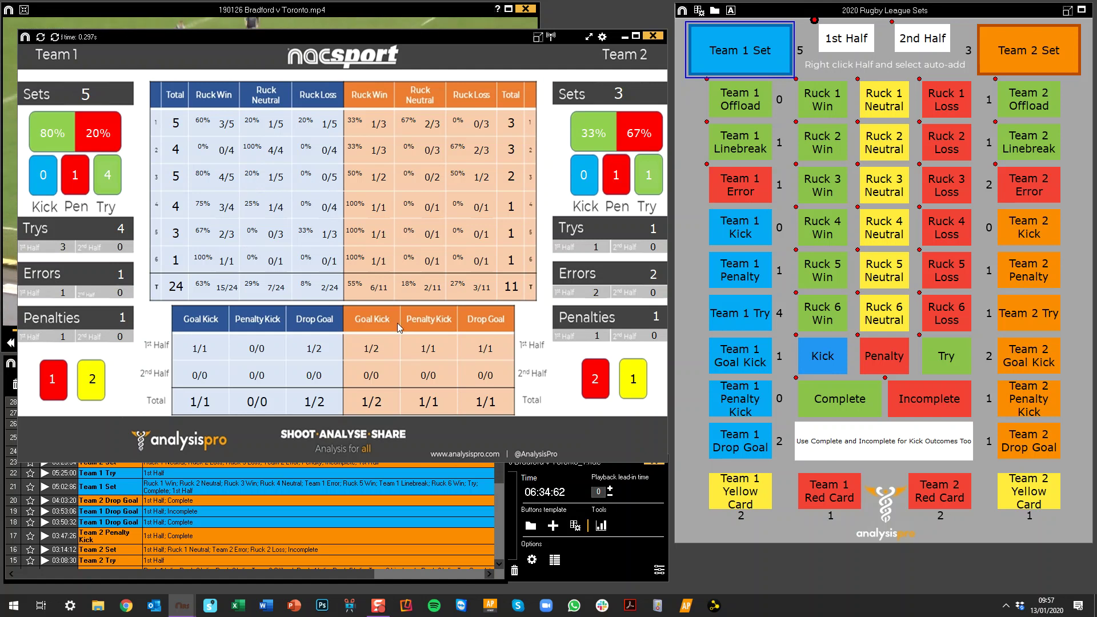
click(748, 364)
click(834, 415)
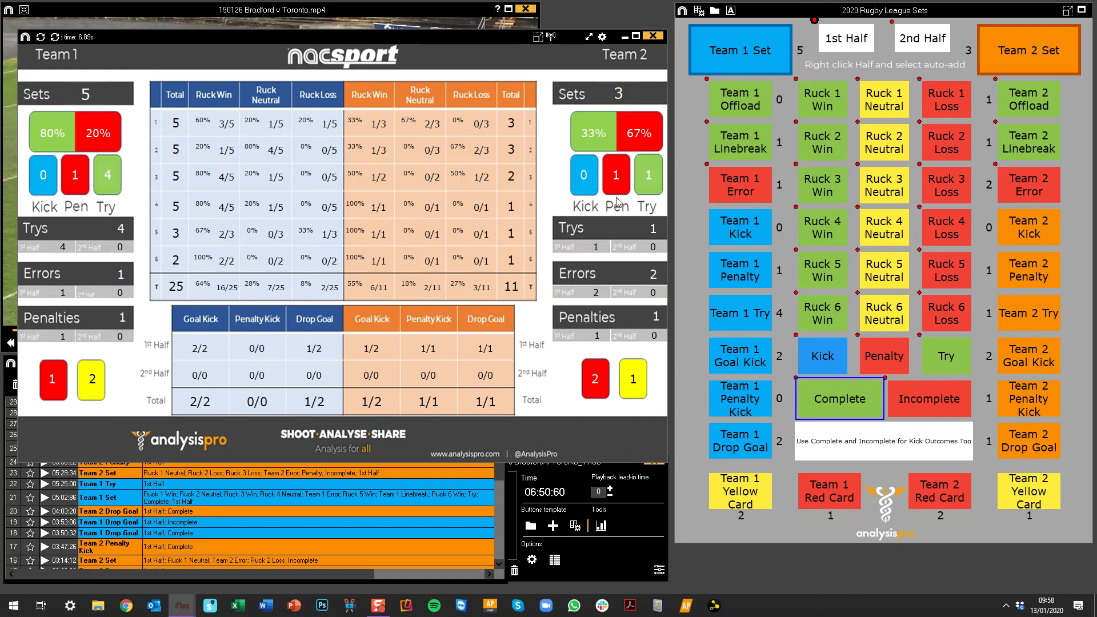
Step: Turn off auto-add on 1st Half and make 2nd Half the auto-add descriptor
right_click(838, 41)
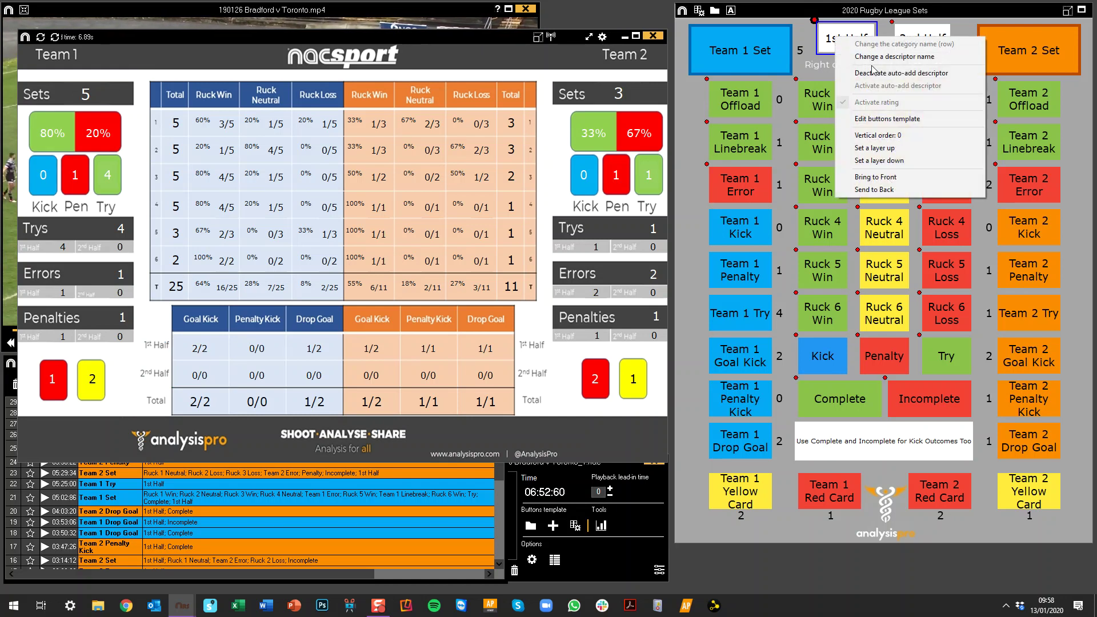
click(875, 73)
right_click(918, 41)
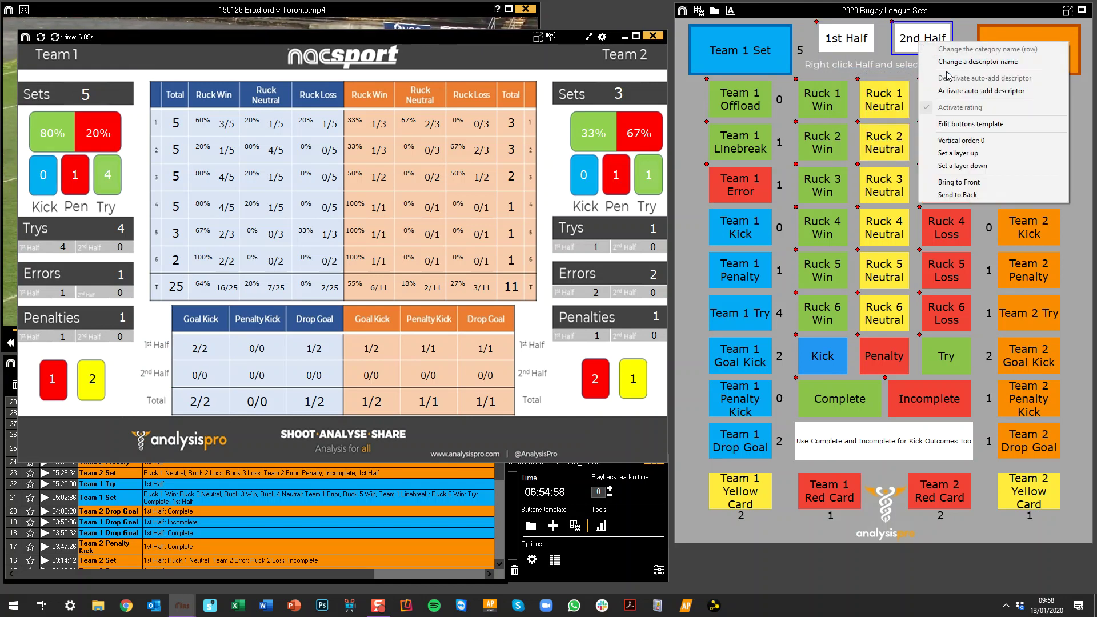
click(955, 90)
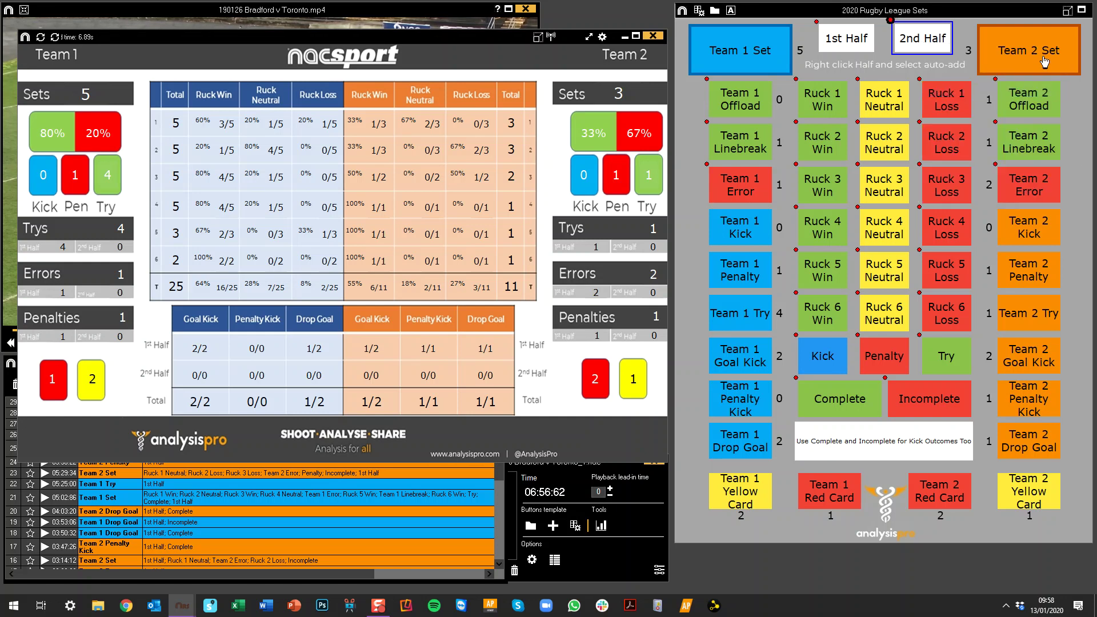
Step: Code a Team 2 set with Rucks 1–3 lost, an error, Penalty, Incomplete, and a Team 2 Penalty, then close it
click(1045, 62)
click(946, 105)
click(949, 144)
click(948, 184)
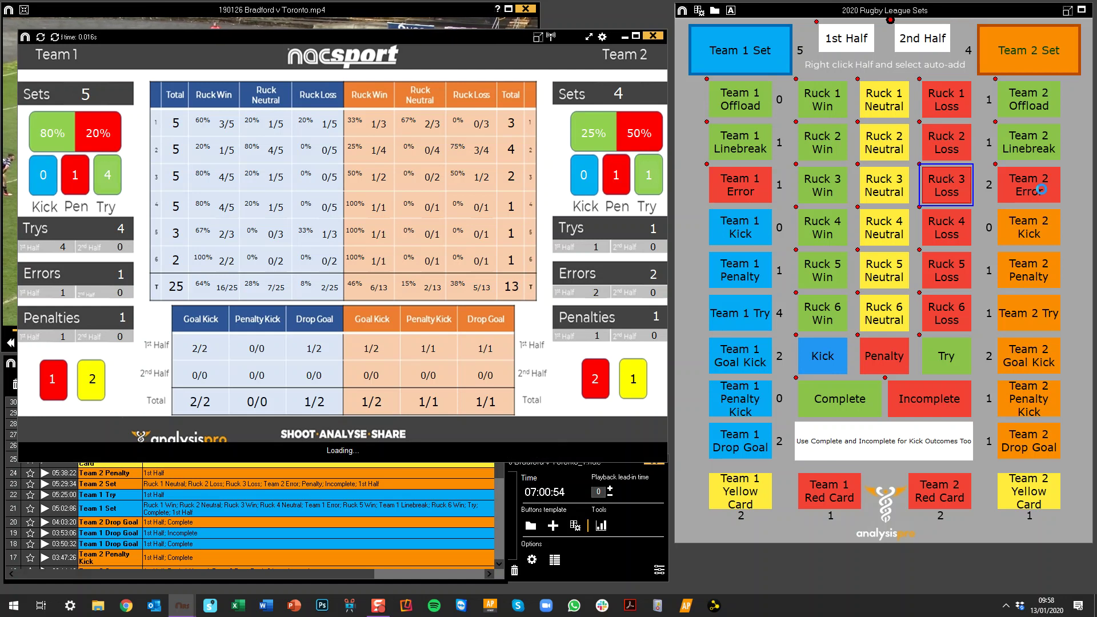
click(1041, 189)
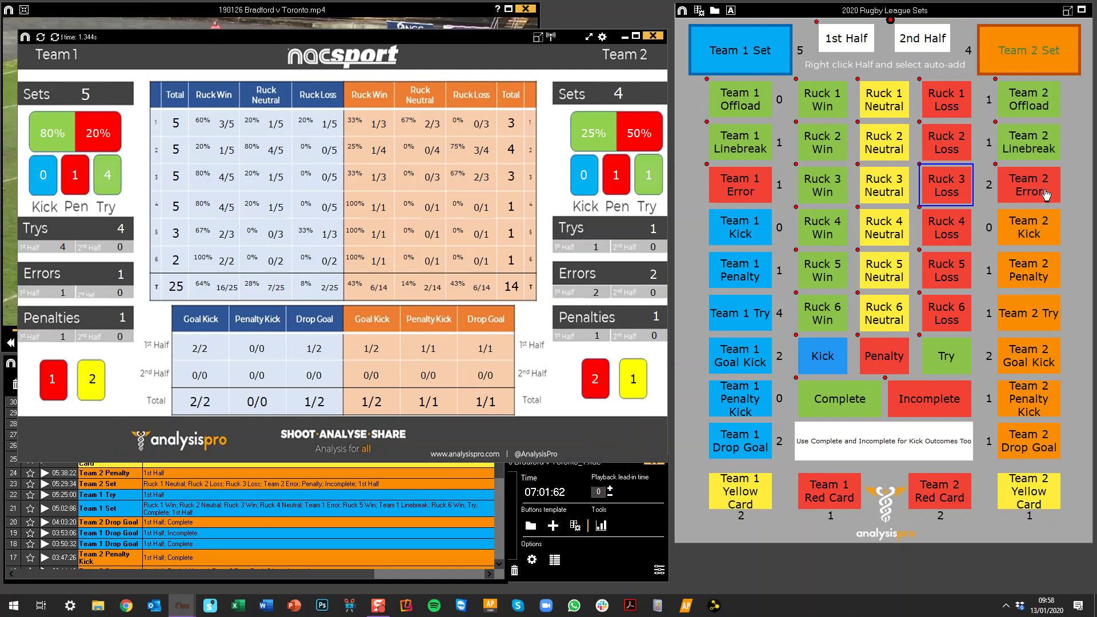
click(886, 363)
click(931, 405)
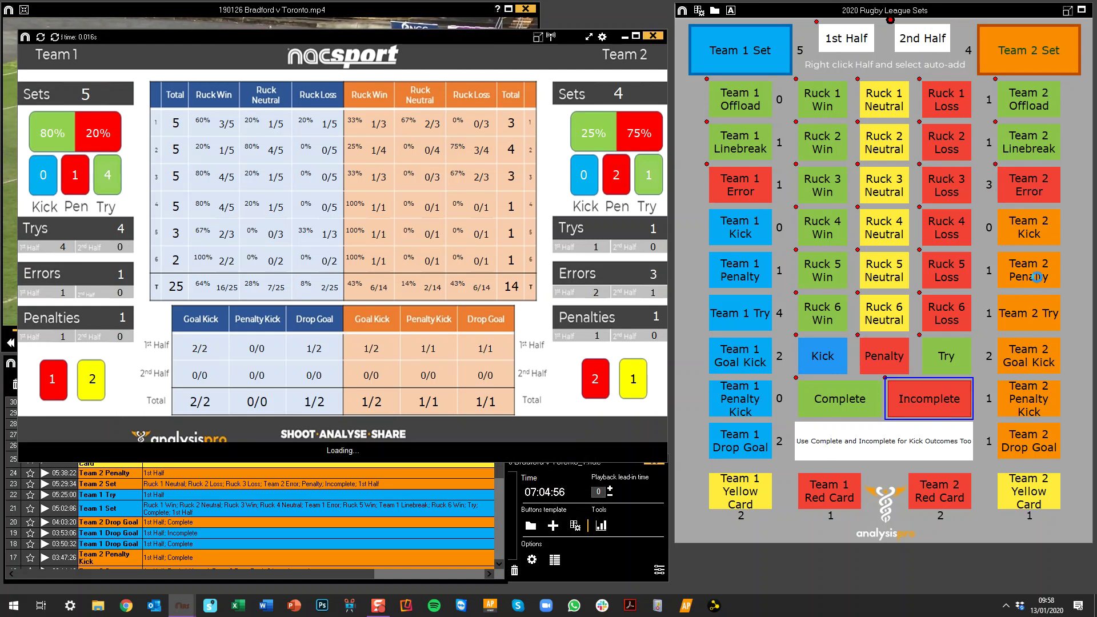
click(1041, 280)
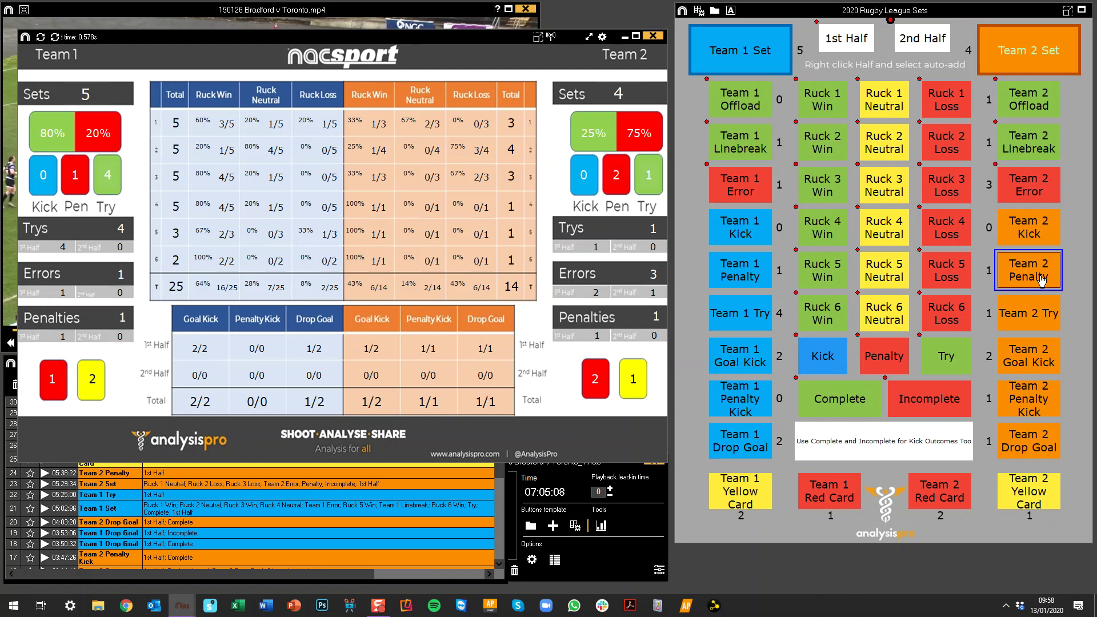
click(1036, 53)
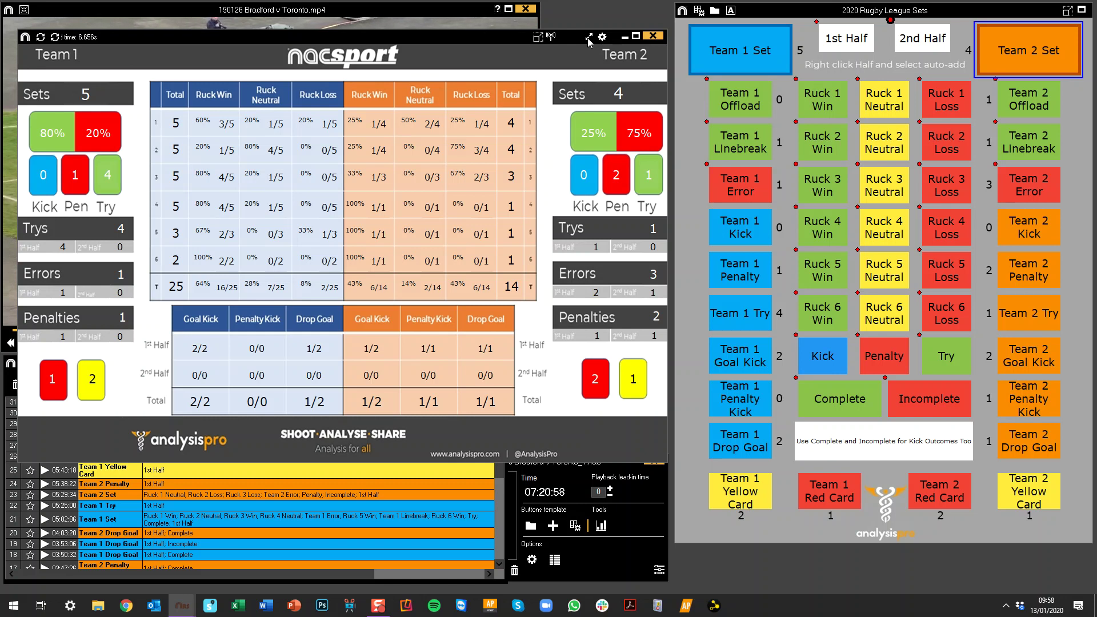
click(498, 26)
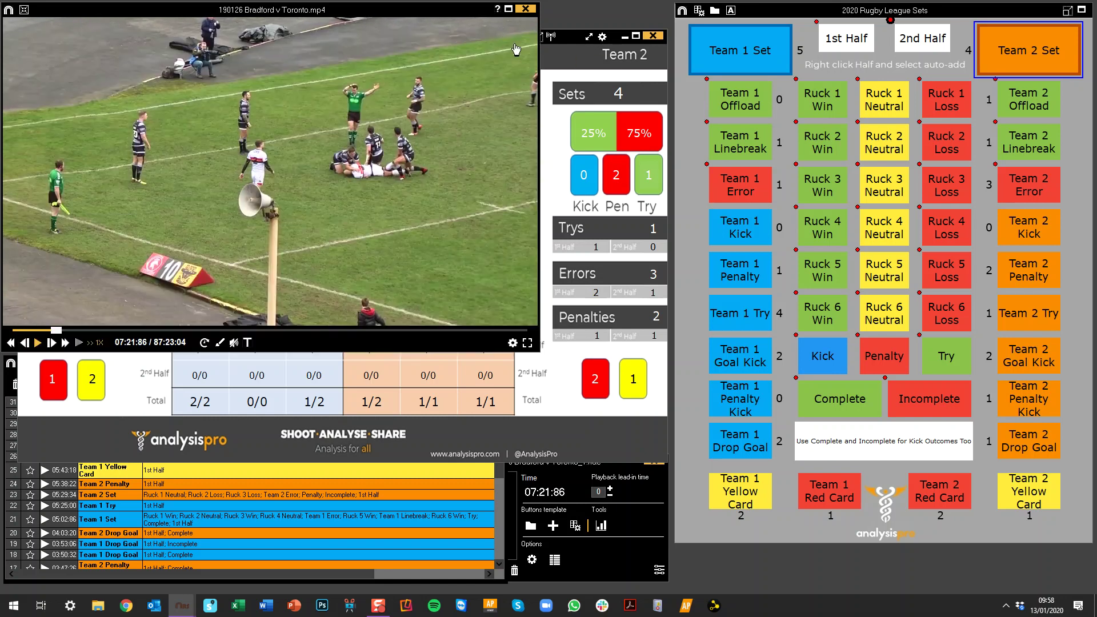
click(554, 136)
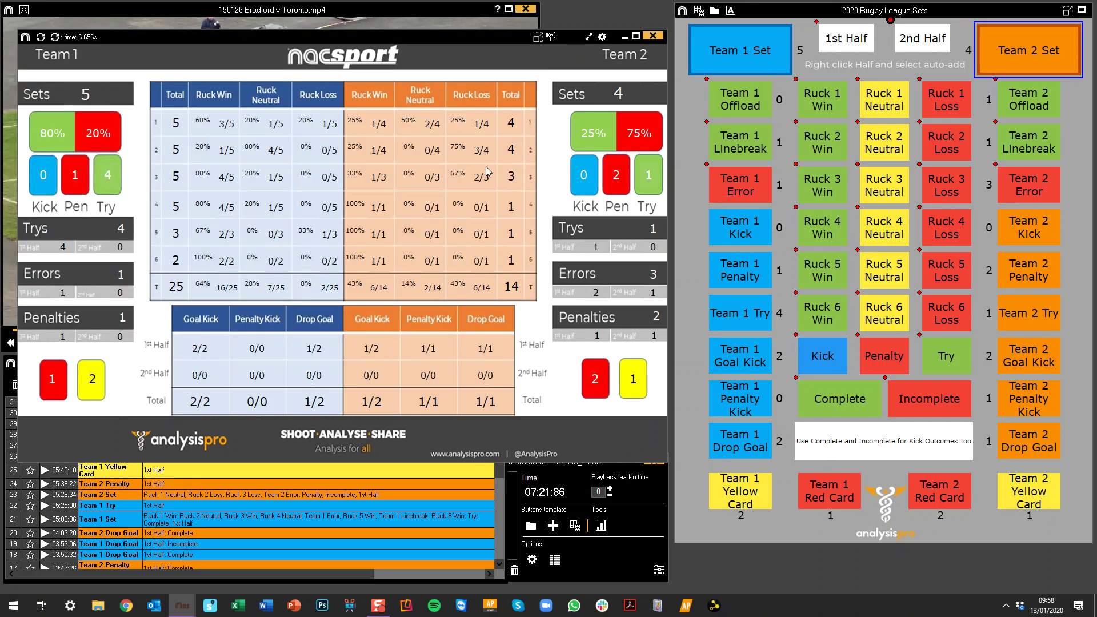
click(615, 174)
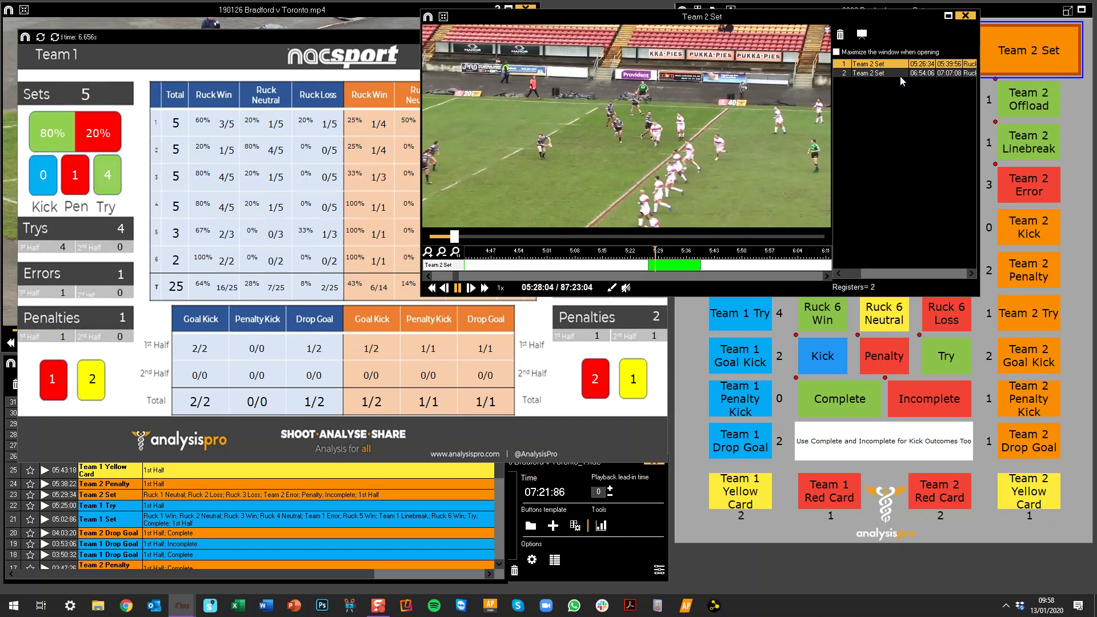
click(901, 75)
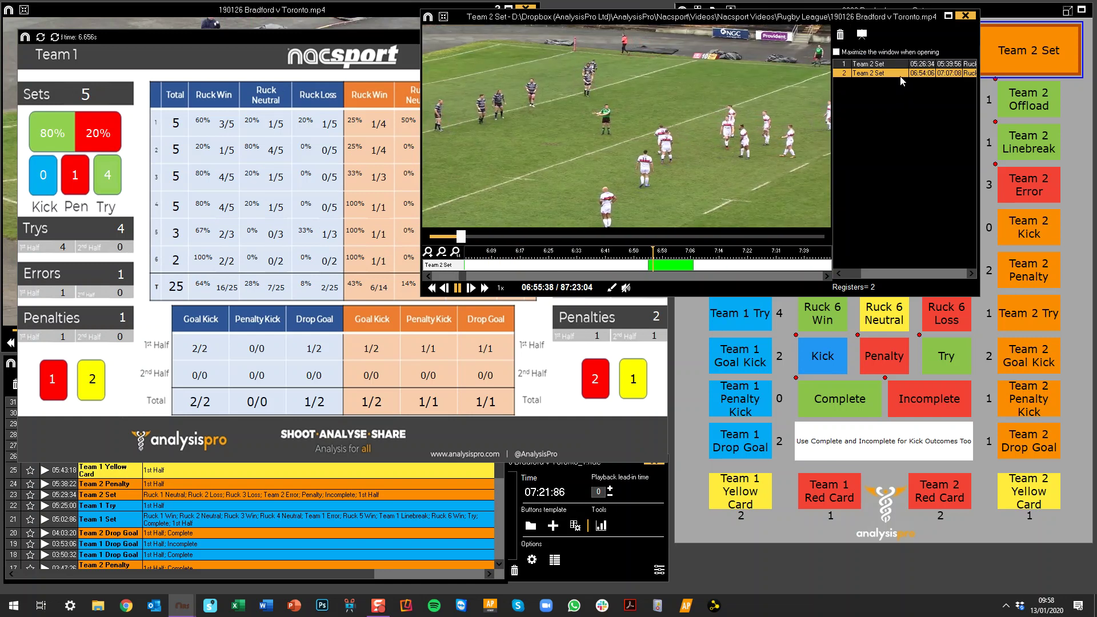
click(965, 16)
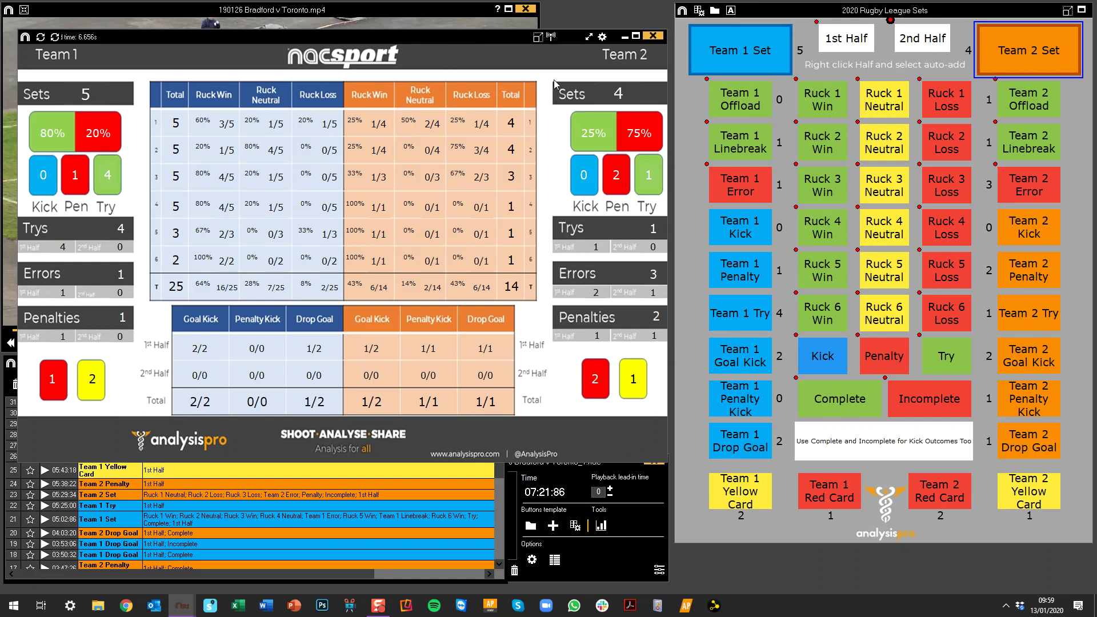
Step: Move the stats dashboard window up so the latest Team 1 Set row shows in the event list
drag(486, 39, 484, 18)
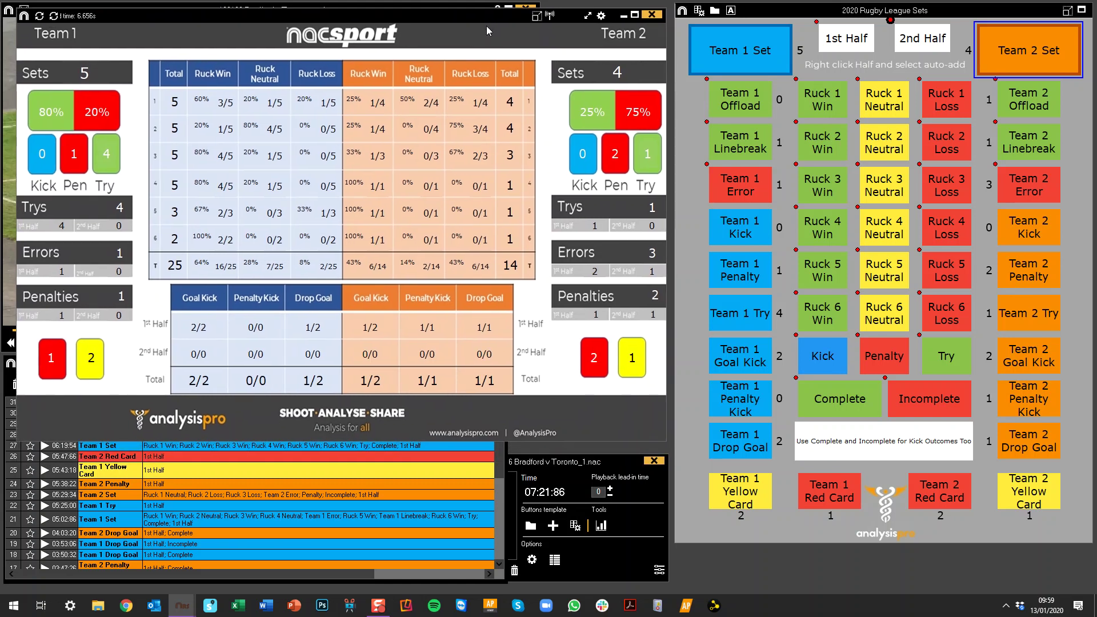